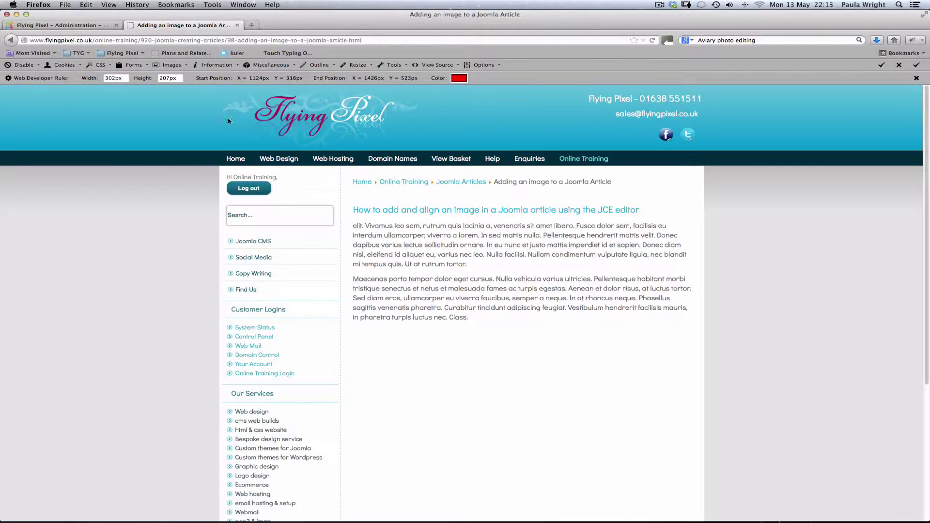
- Turn on the Web Developer ruler and size it to about 302 × 228 px over the article text
click(269, 65)
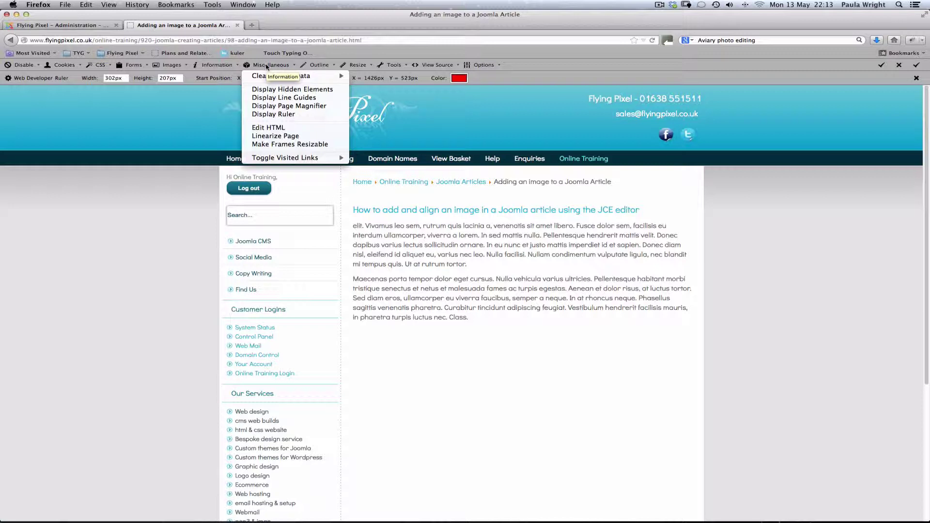
click(271, 115)
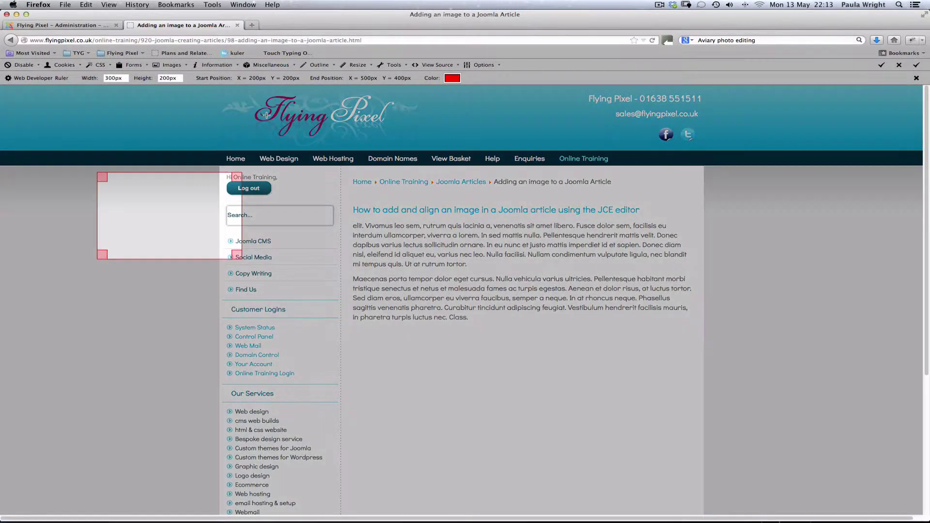
drag(130, 205, 579, 254)
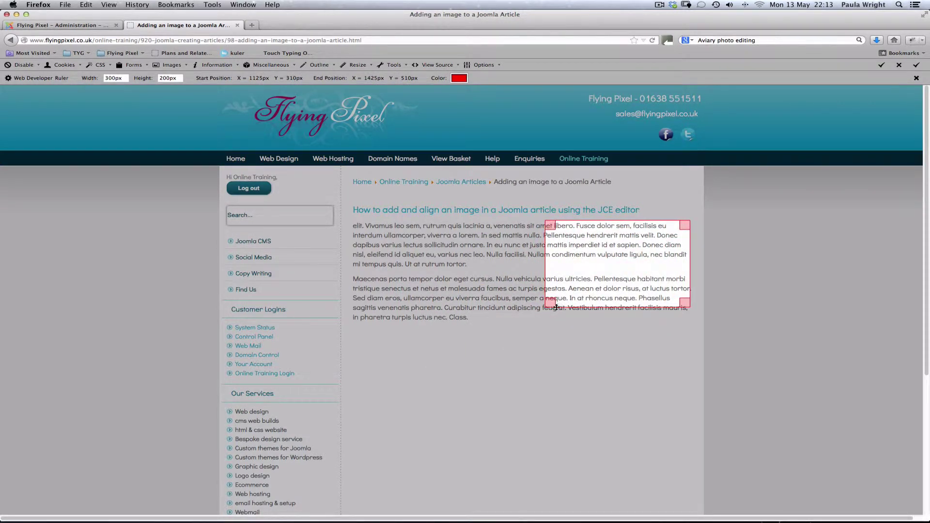
drag(547, 305, 534, 323)
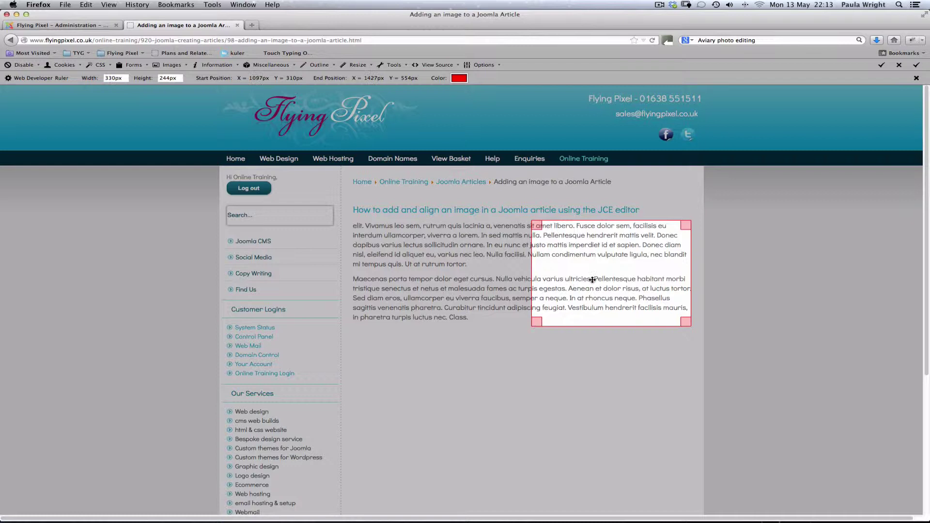
drag(607, 269, 610, 266)
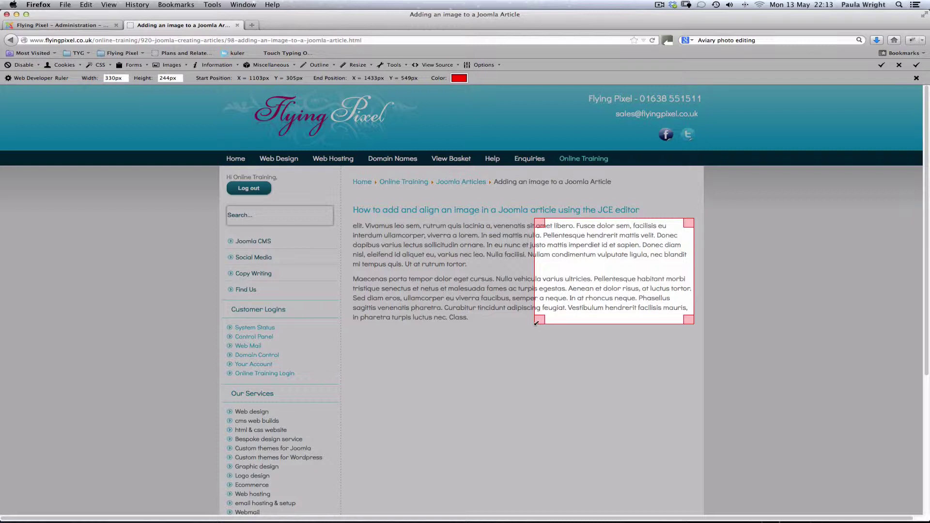
drag(535, 323, 548, 317)
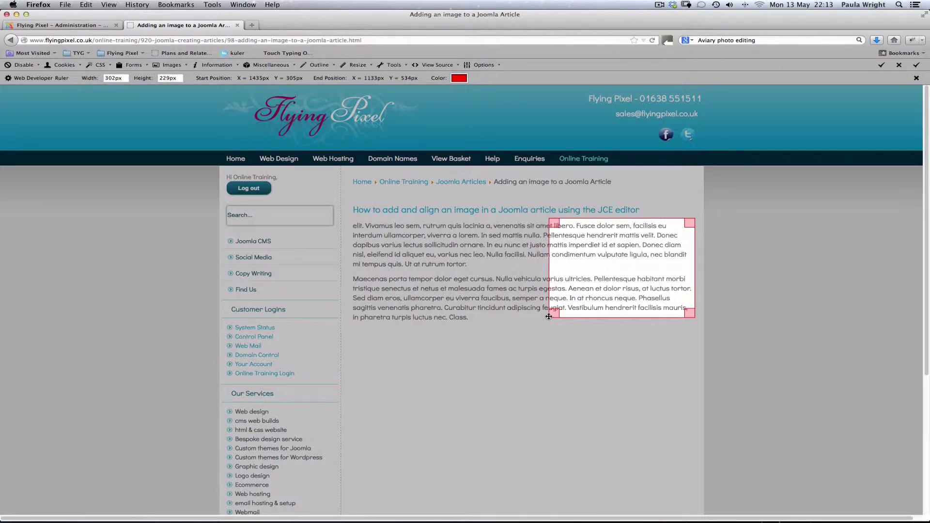
drag(599, 291, 596, 288)
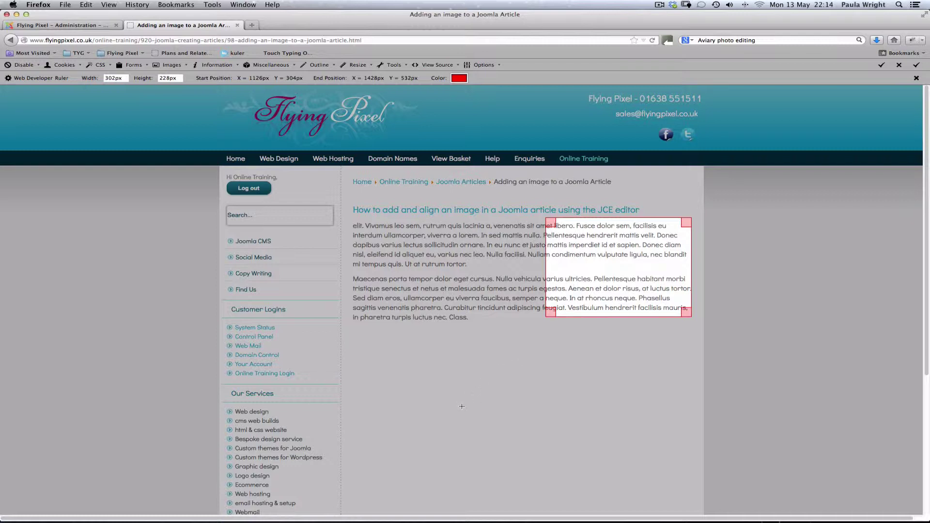
- Filter the Article Manager to Joomla Training and open 'Adding an image to a Joomla Article'
click(57, 25)
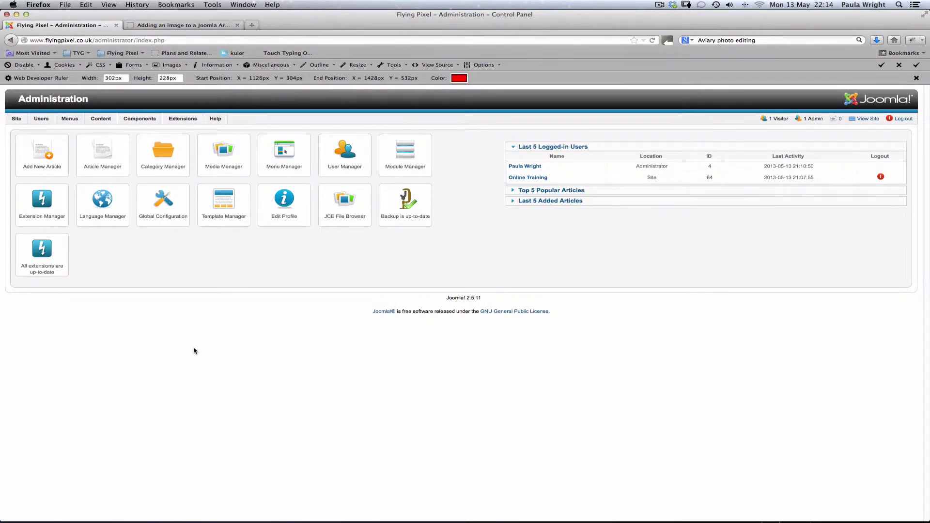
click(103, 153)
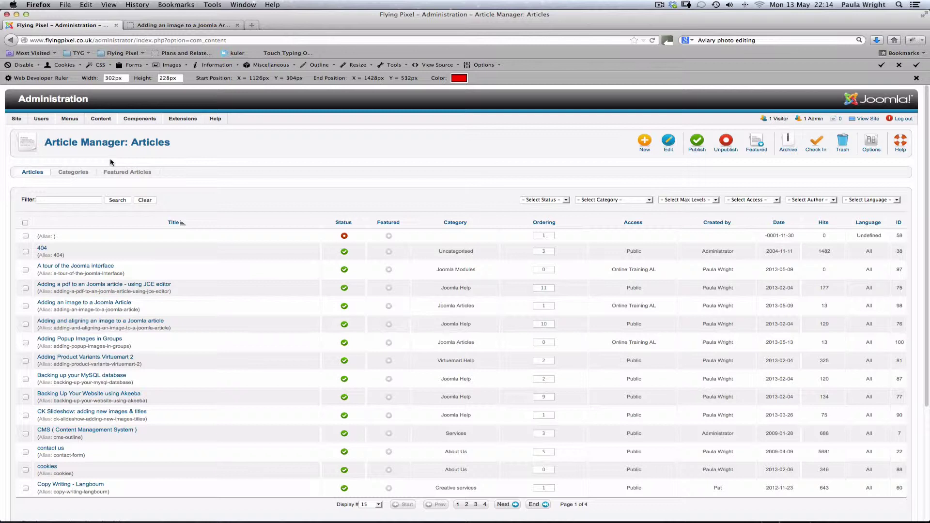
click(584, 201)
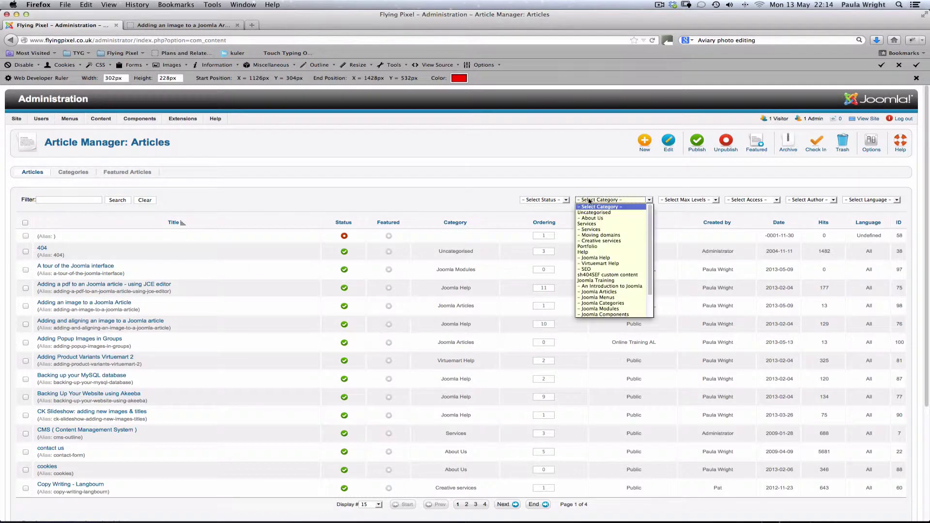
click(614, 282)
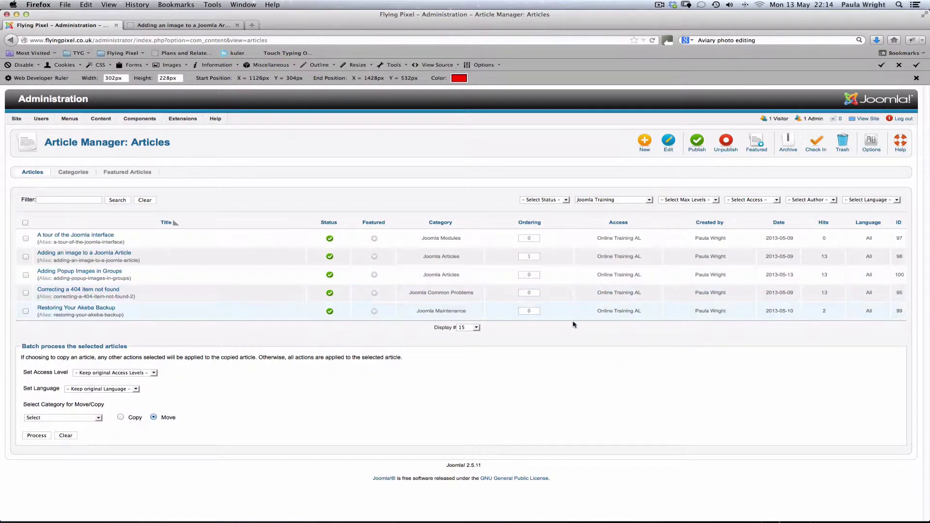
click(73, 255)
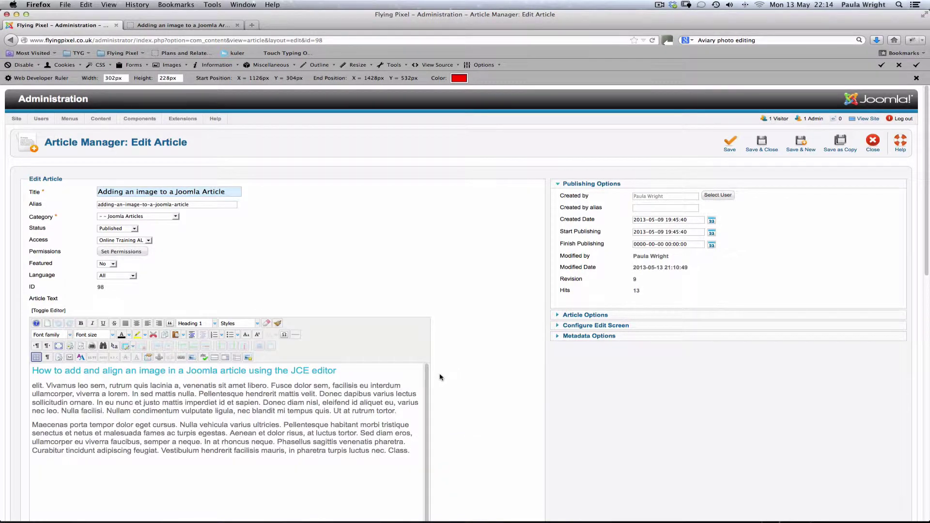
- Place the cursor at the start of the first paragraph and launch the JCE Image Manager
click(155, 375)
click(142, 403)
click(31, 386)
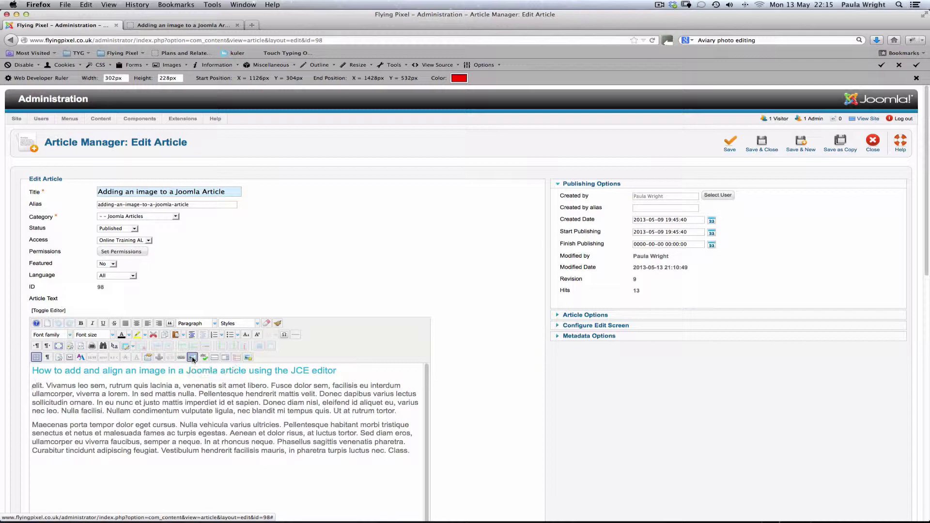
click(192, 358)
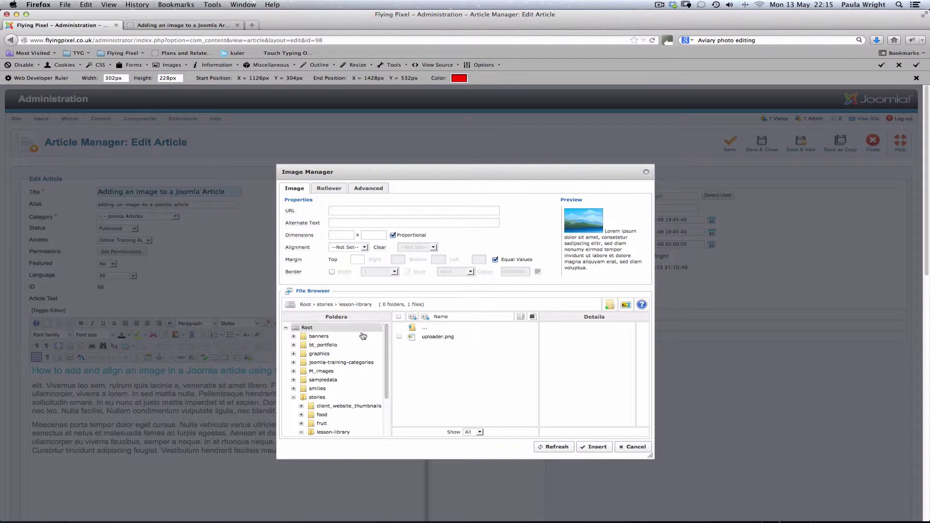
- Select uploader.png in stories › lesson-library, filling alt text 'uploader' and size 340 × 341
scroll(385, 344, down, 3)
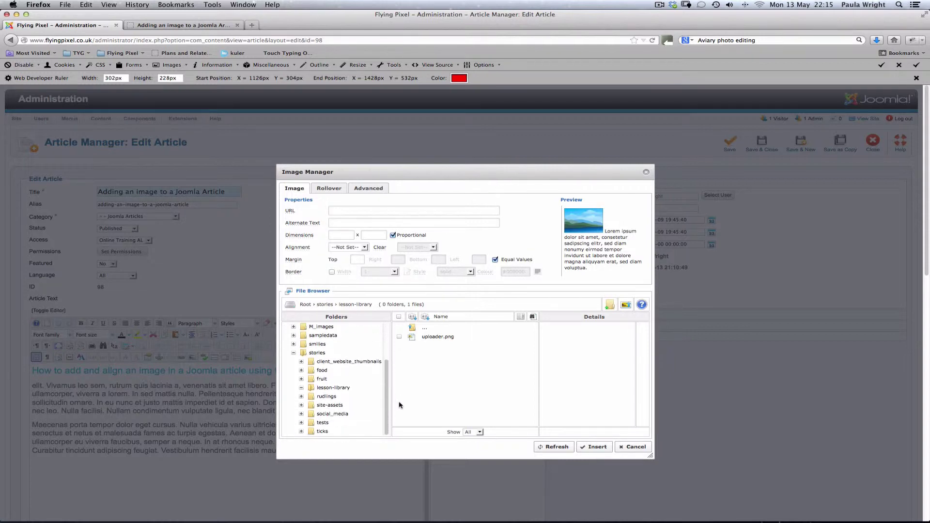
scroll(383, 342, up, 3)
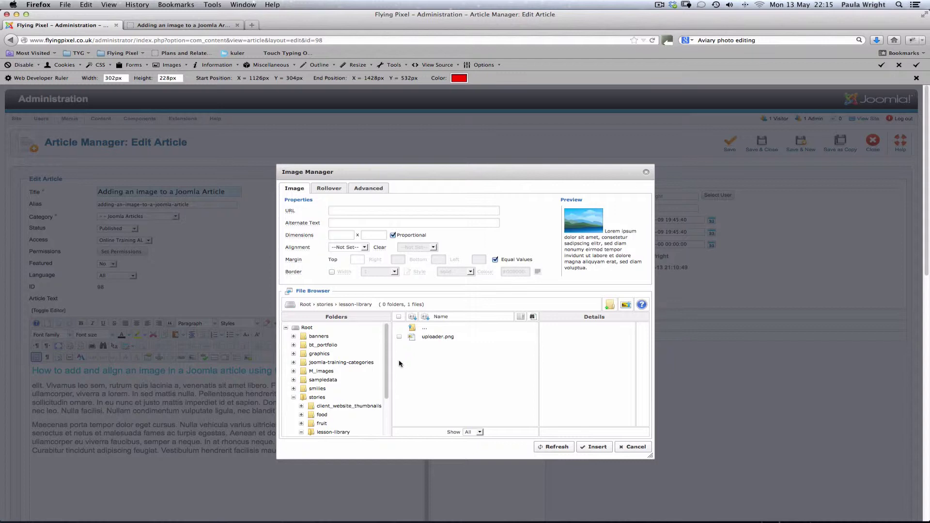
scroll(388, 354, down, 4)
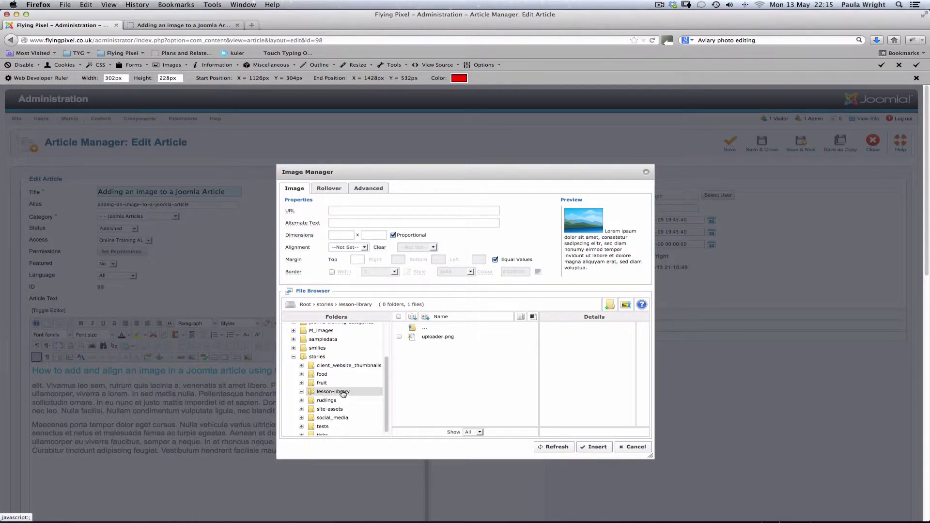
click(342, 393)
click(428, 339)
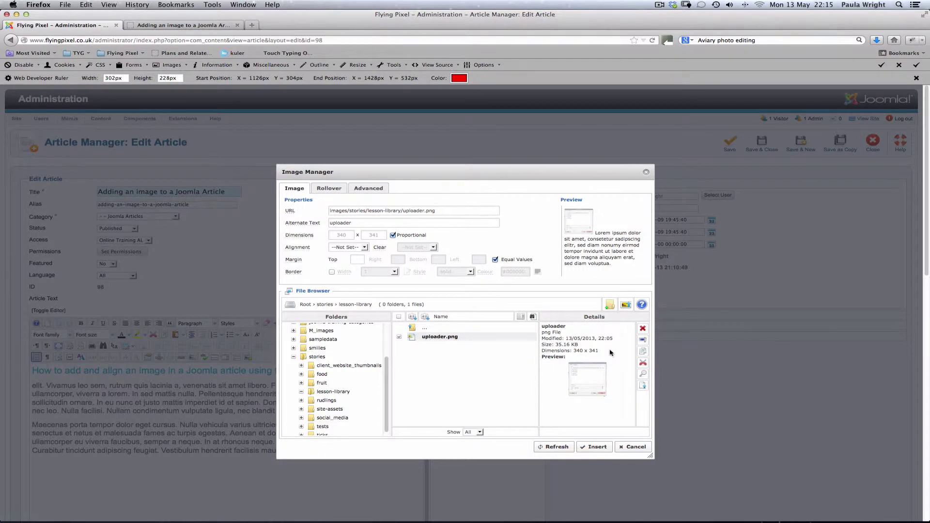
- Delete the existing uploader.png, confirm the deletion, and bring up the Upload dialog
click(643, 329)
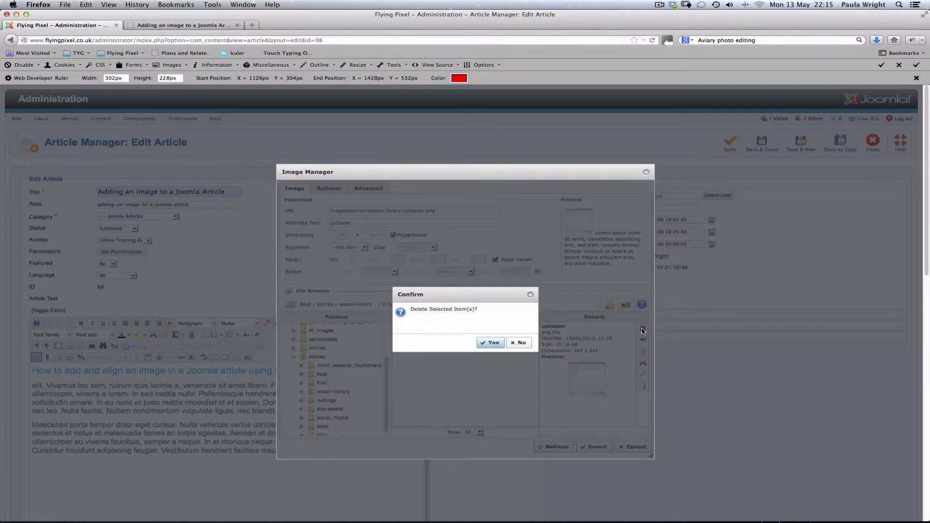
click(492, 342)
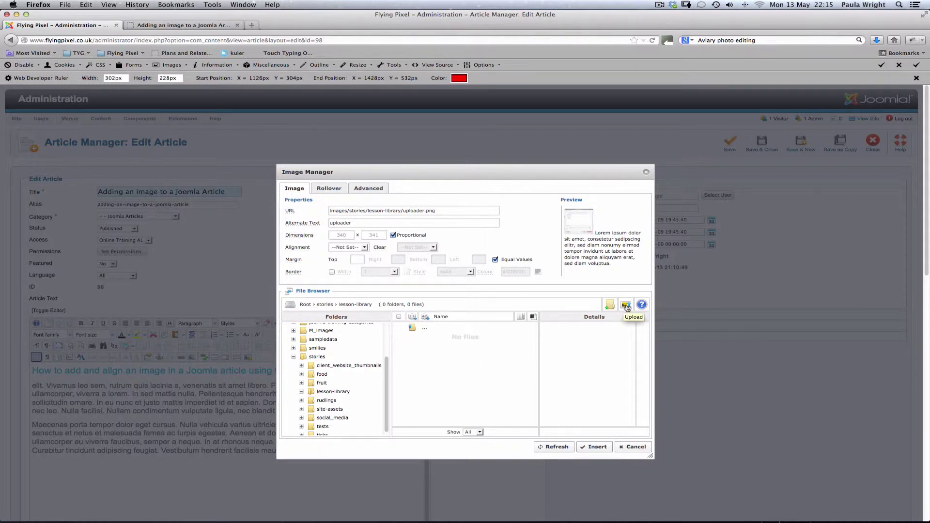
click(626, 305)
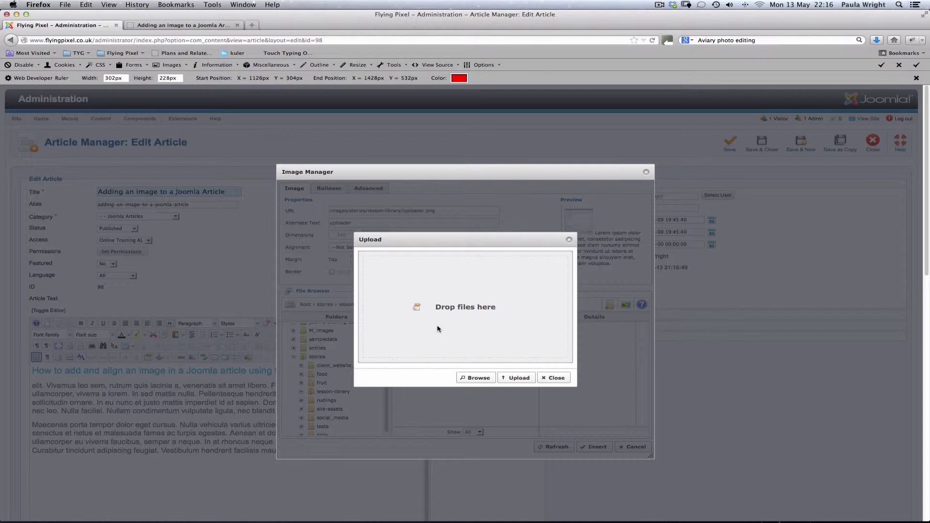
- Upload the Desktop's 300 × 301 uploader.png to lesson-library and select it as the image
click(479, 379)
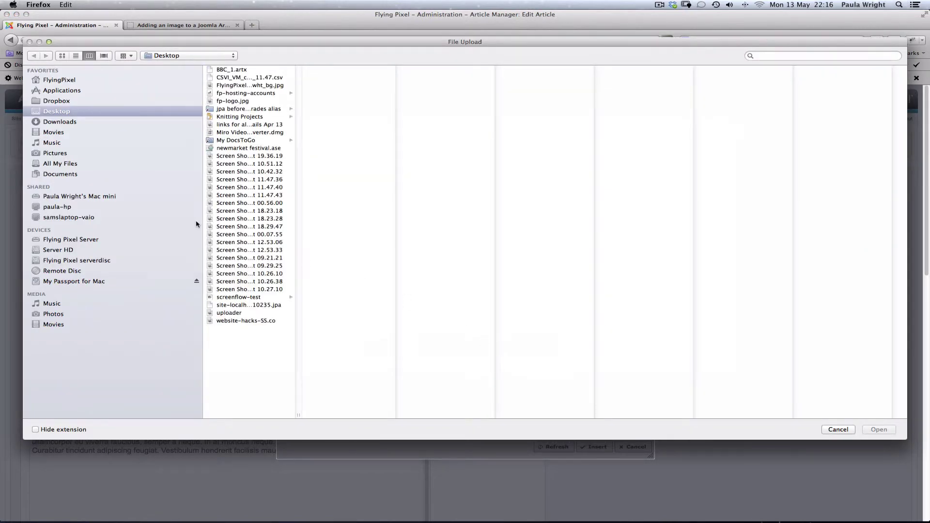
click(225, 313)
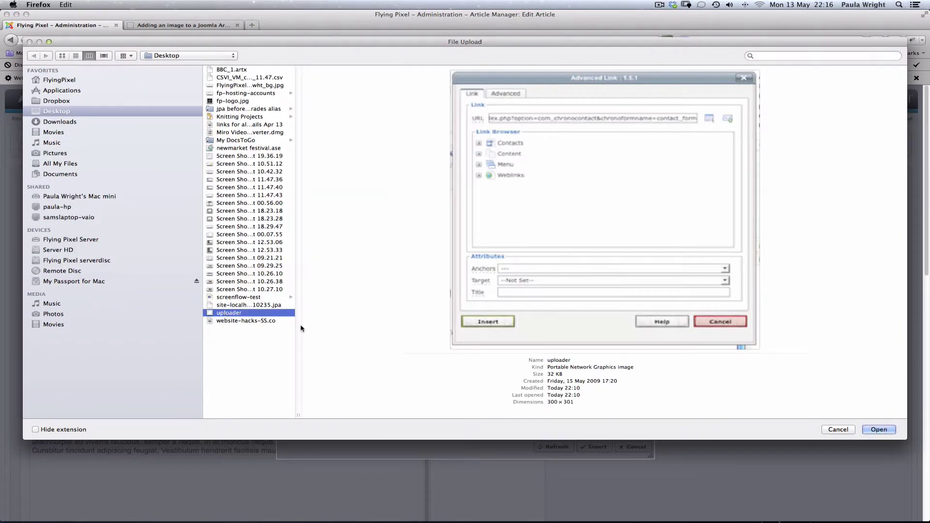
click(878, 429)
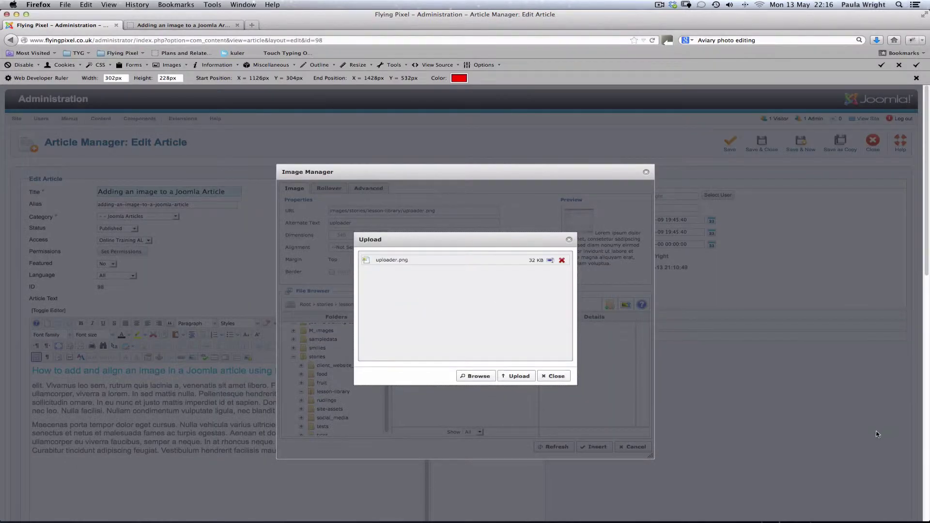
click(516, 381)
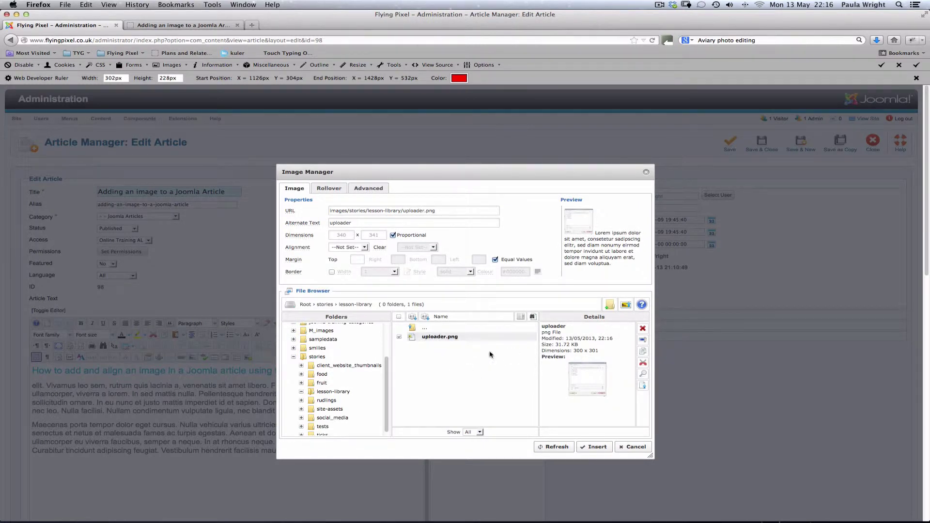
click(438, 339)
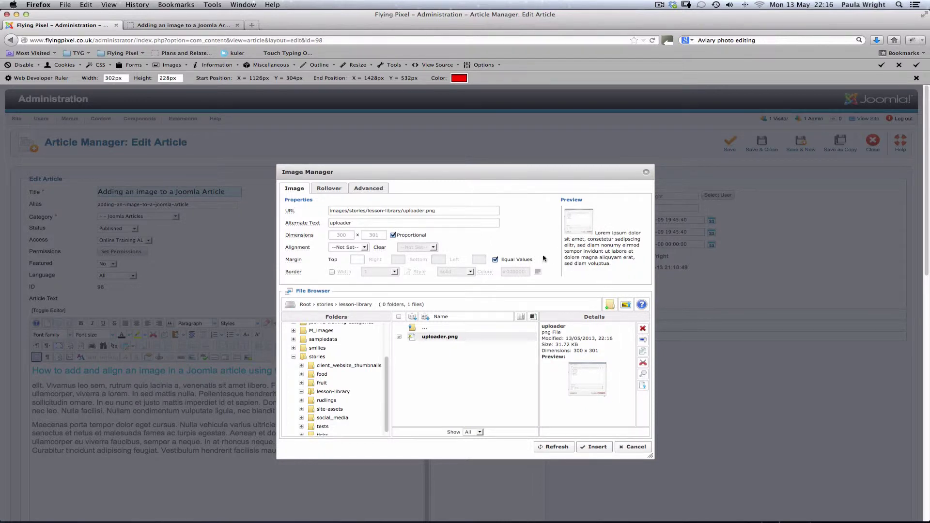
- Set the image alignment to Right with unequal margins: 22 left and 6 bottom
click(365, 248)
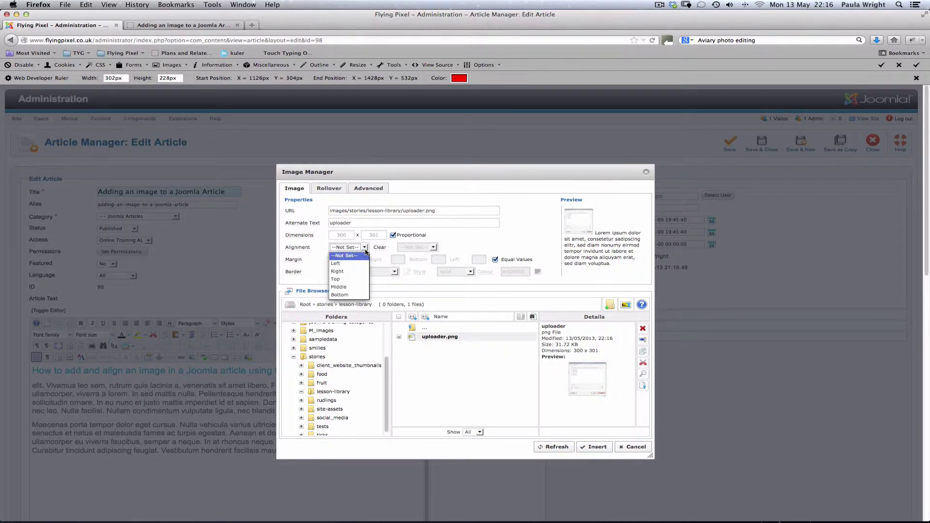
click(358, 274)
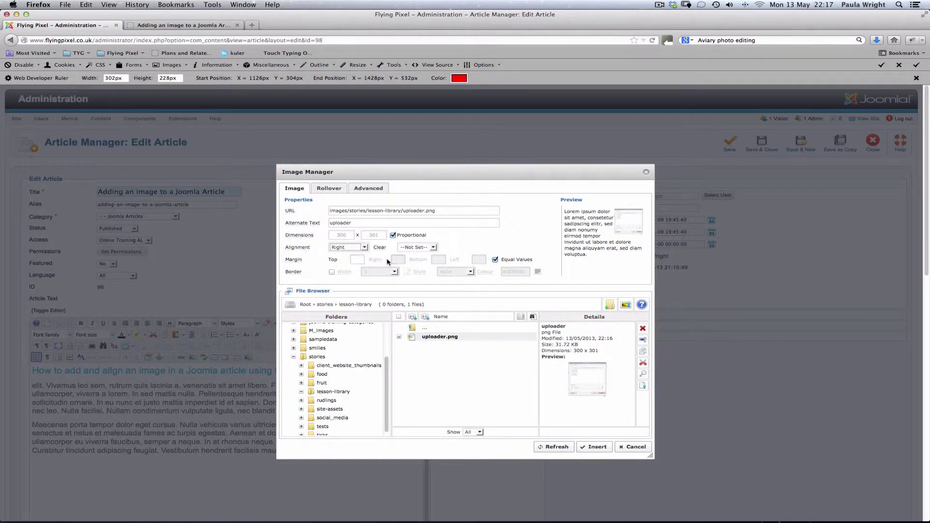
click(495, 261)
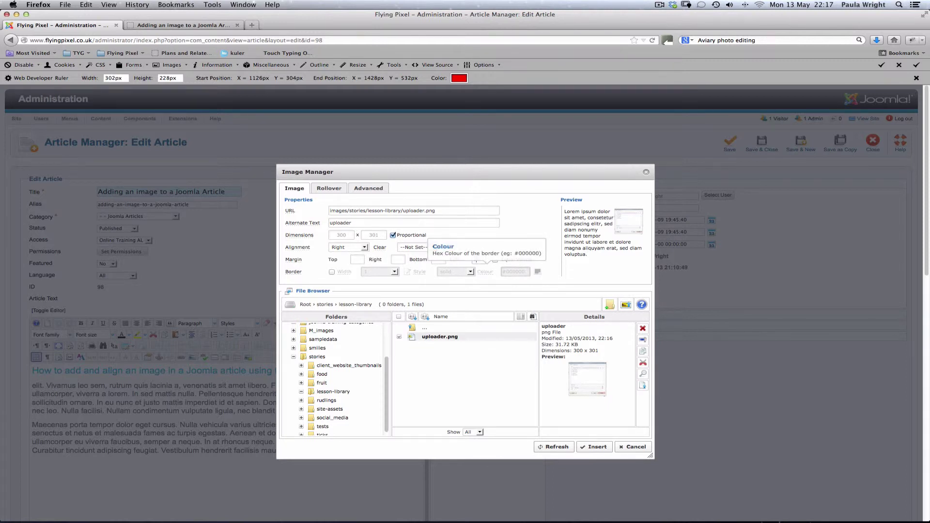
click(478, 259)
text(22)
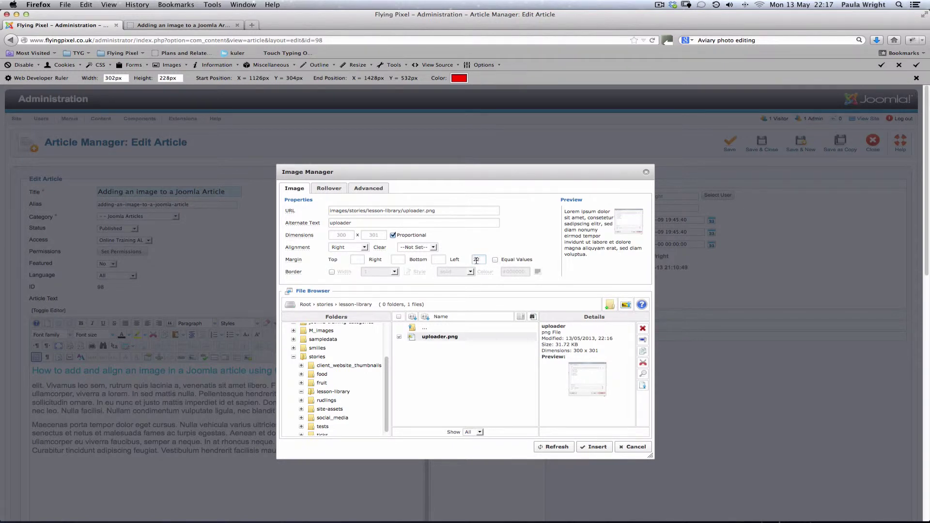
click(438, 259)
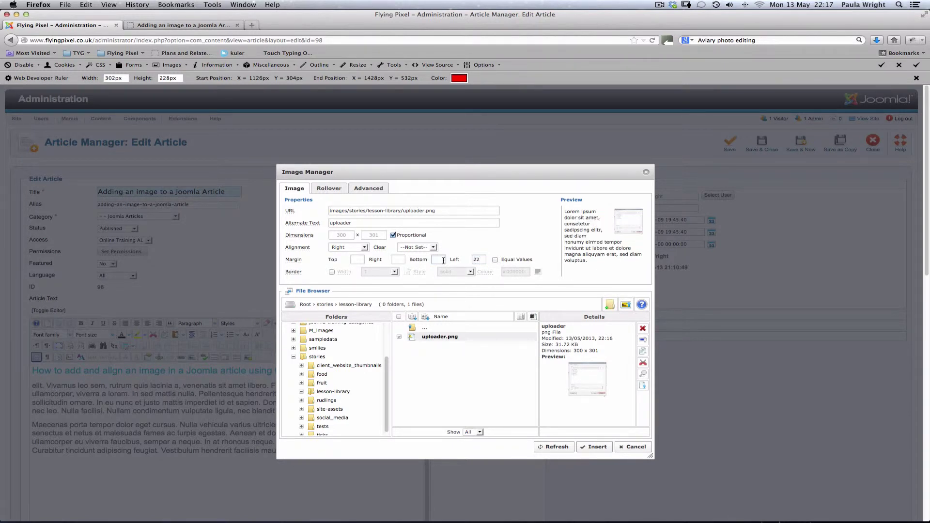
text(6)
- Insert the right-aligned uploader.png into the article and save it
click(599, 447)
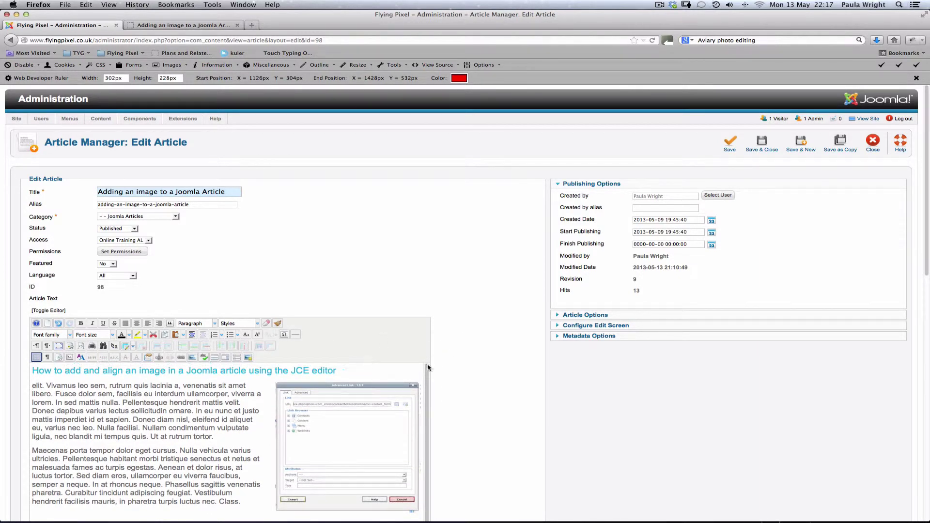
click(731, 144)
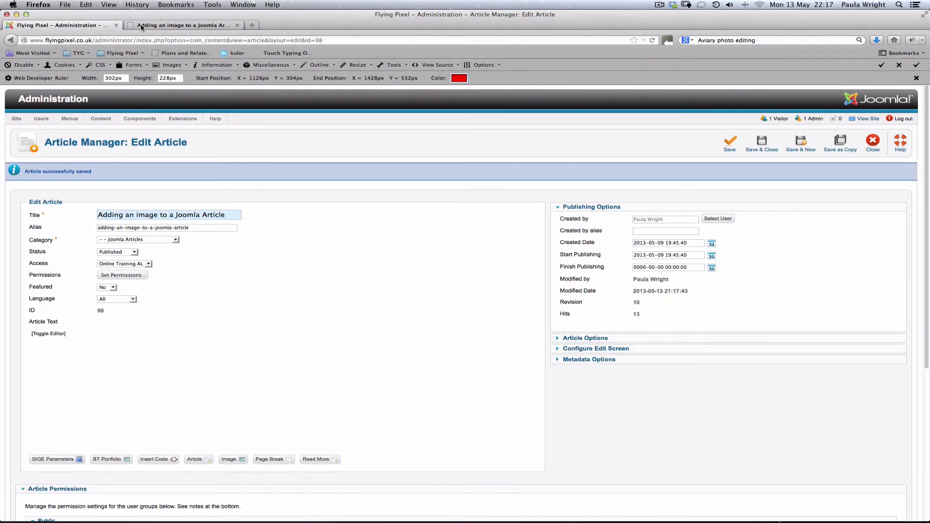
- Reload the front-end article tab to view the right-floated screenshot
click(141, 27)
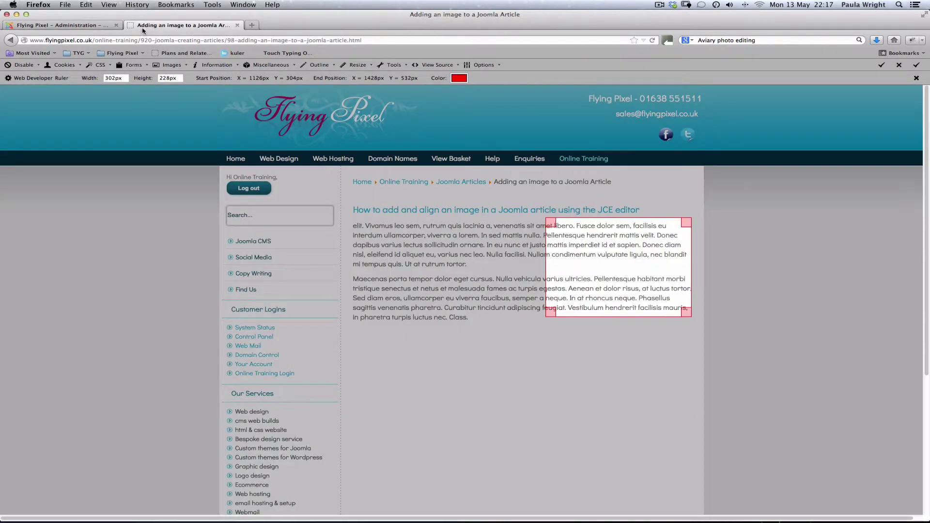
click(653, 41)
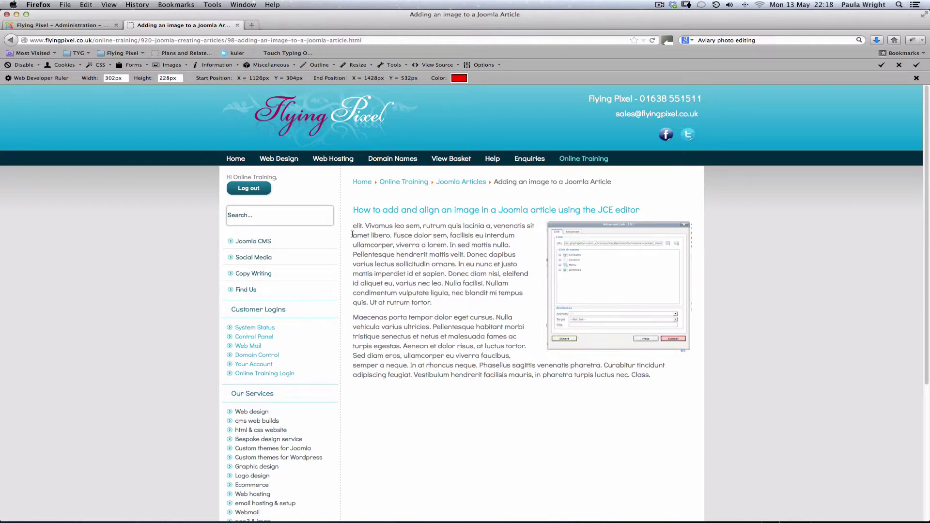
- Drag the screenshot a few lines lower within the first paragraph
click(55, 27)
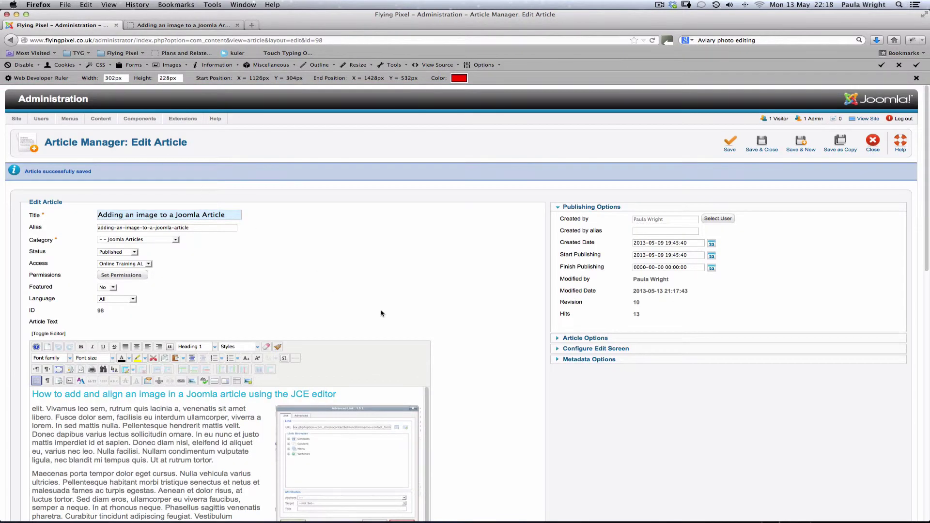
click(306, 440)
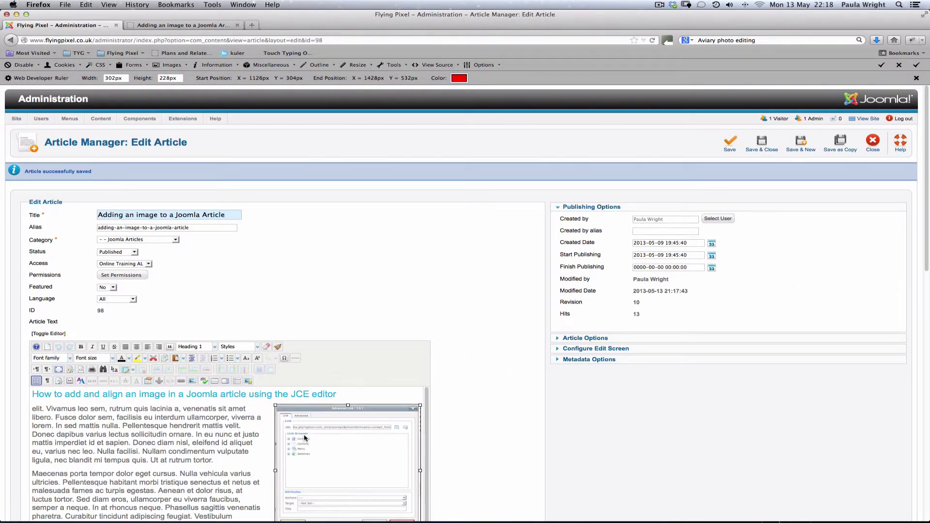
drag(299, 430, 280, 449)
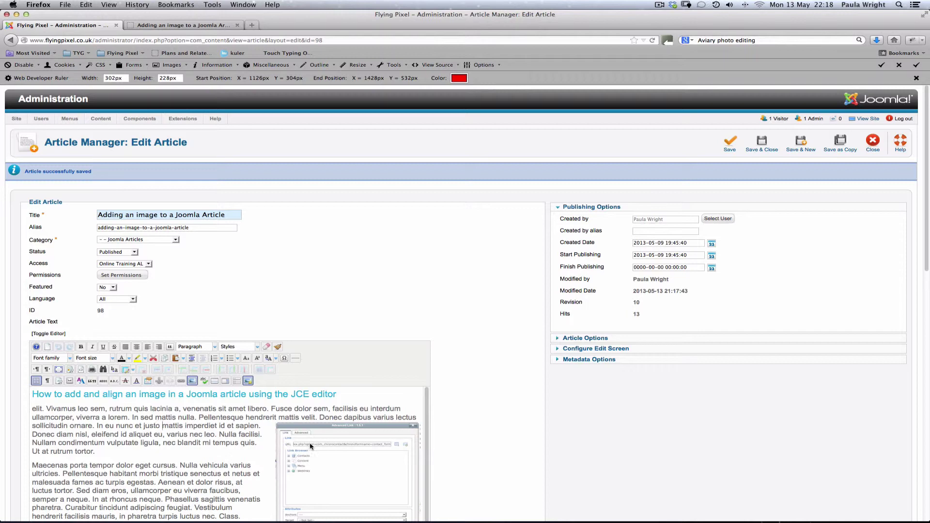
drag(925, 260, 918, 298)
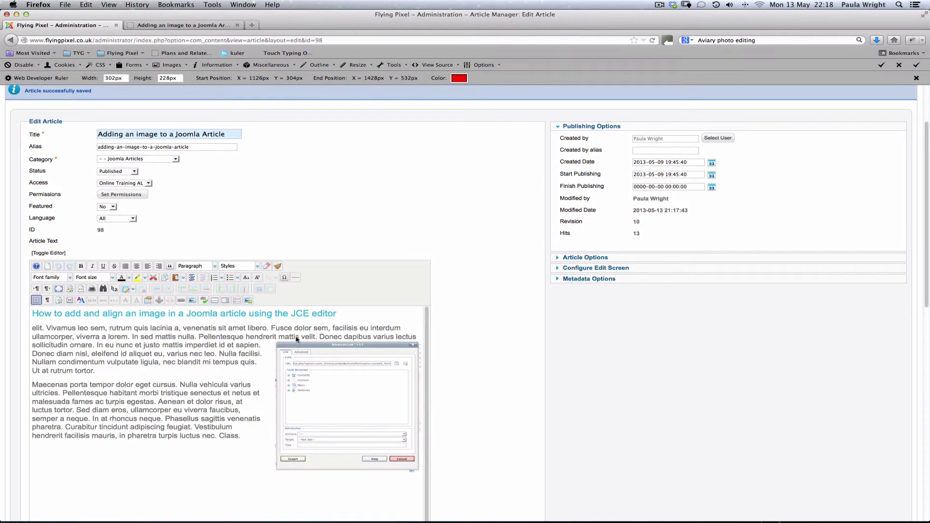
- Give the screenshot a 6 top margin in its image properties
click(323, 384)
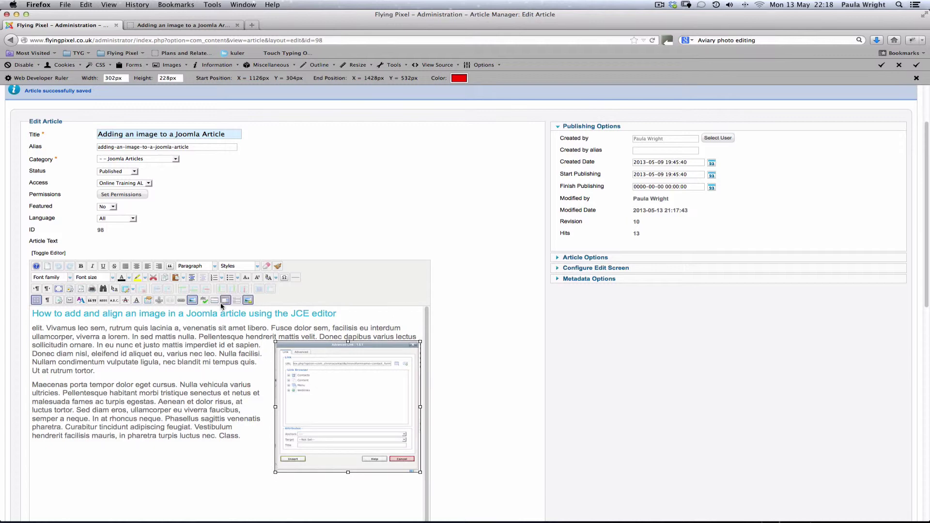
click(204, 301)
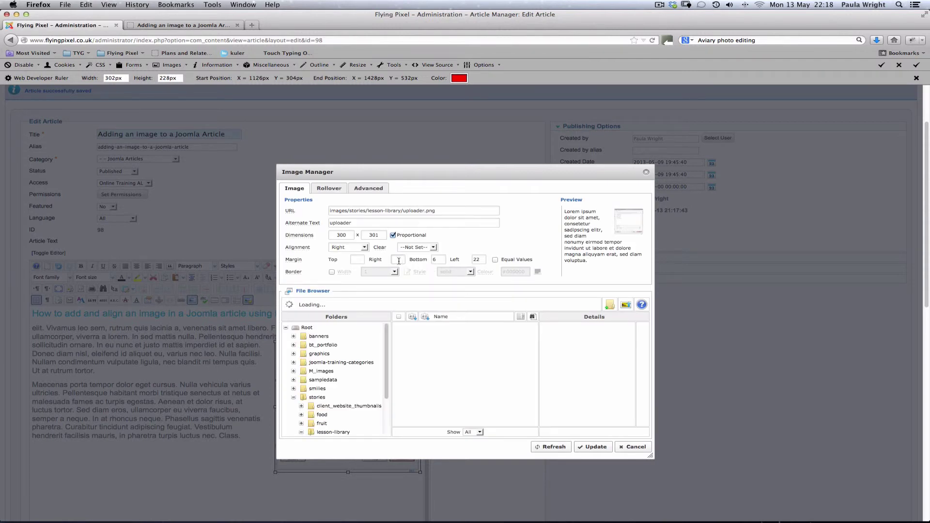
text(6)
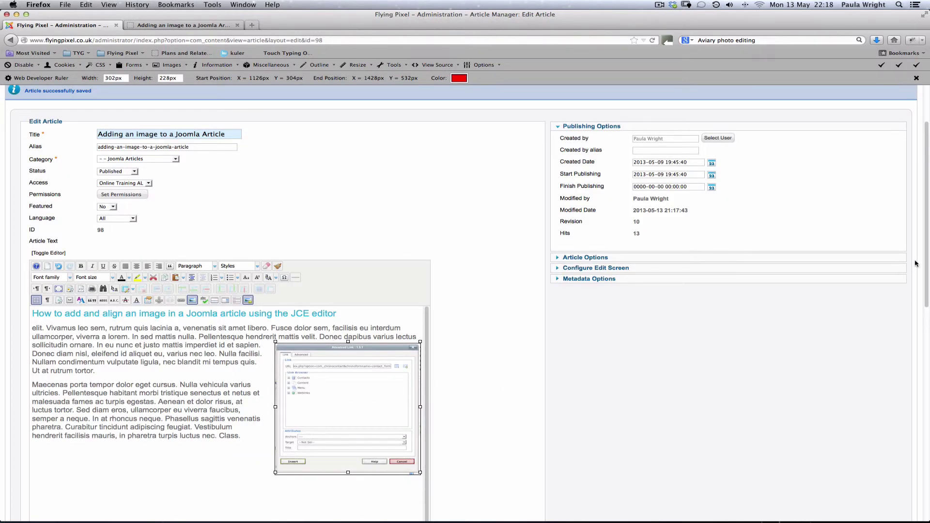
scroll(925, 263, up, 3)
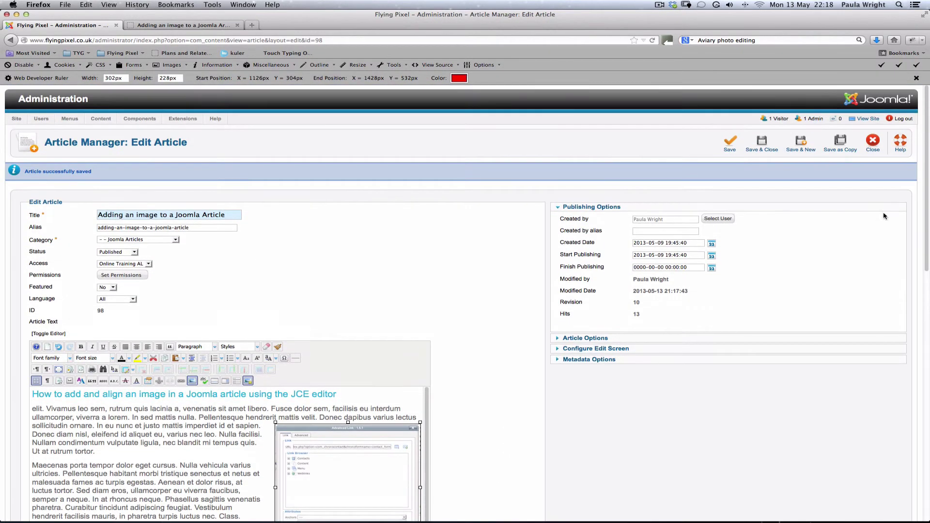
- Save the article and reload the live front-end page to check the right-floated screenshot
click(729, 144)
click(183, 26)
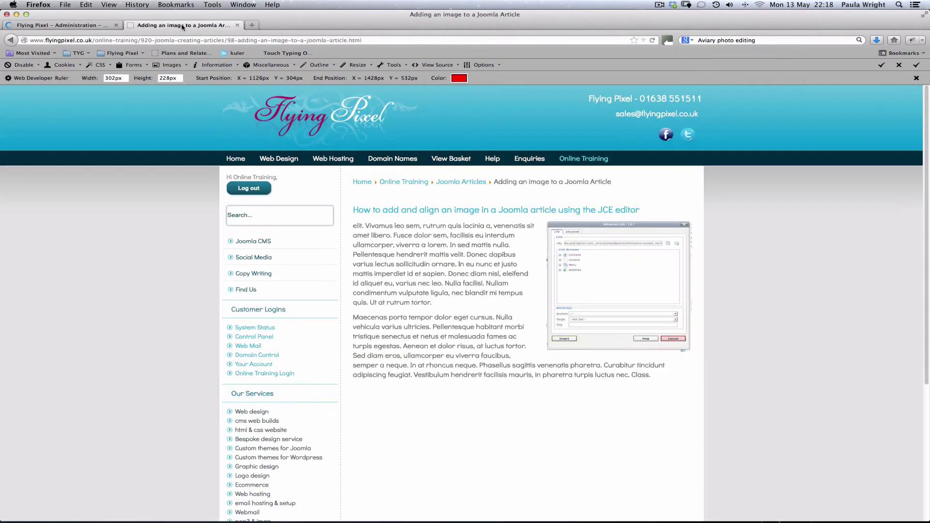
click(653, 42)
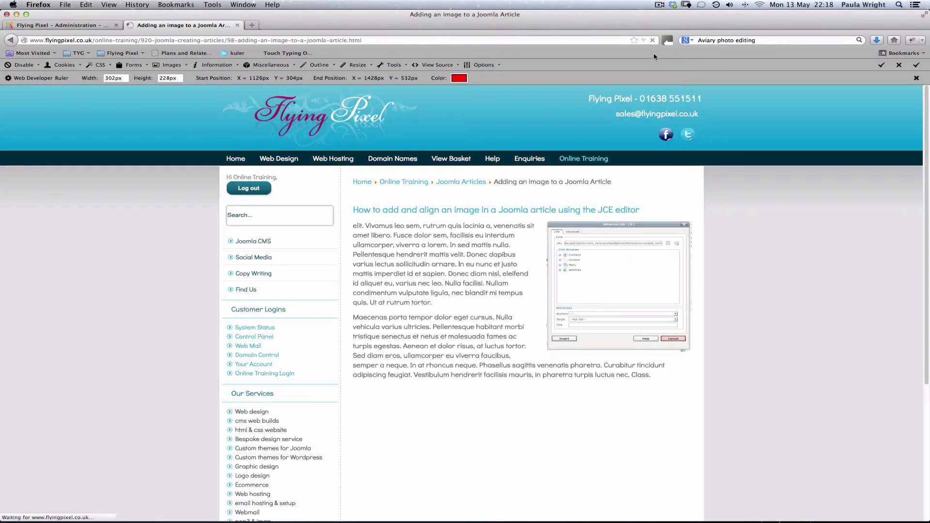